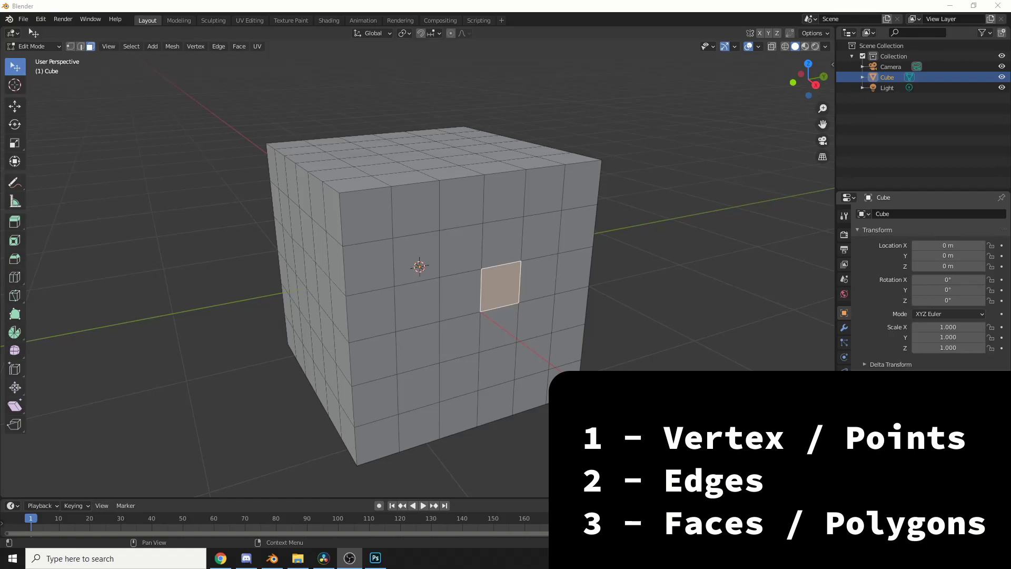
Select one face on the cube's front side and cycle twice through vertex, edge and face selection modes, ending in face mode
left_click(477, 245)
key("1")
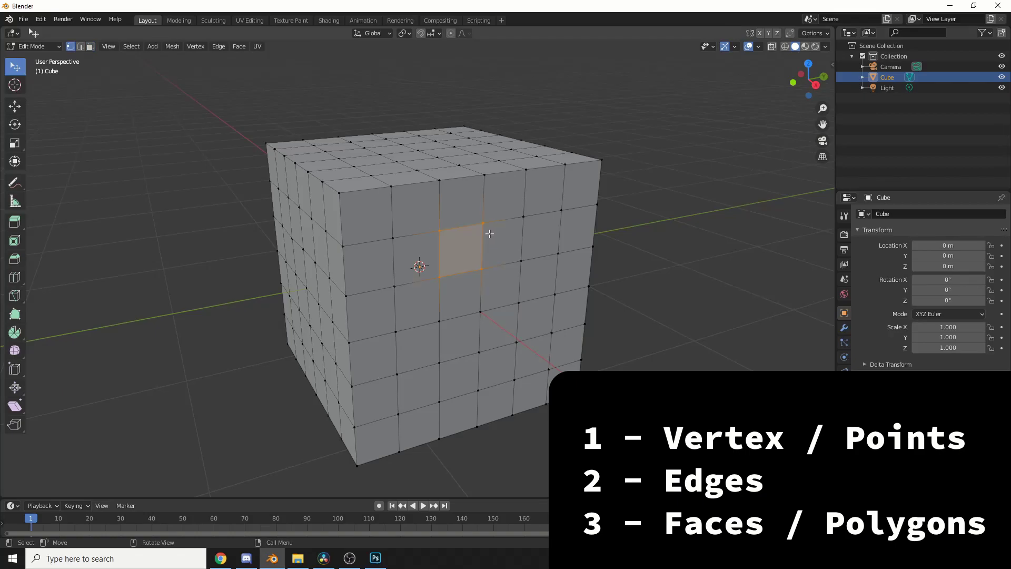
key("2")
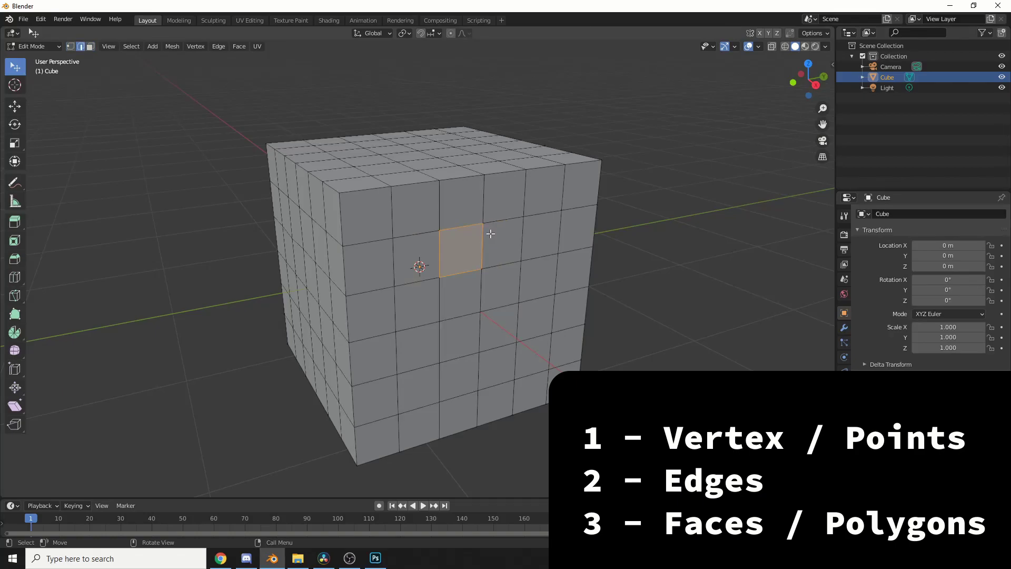
key("3")
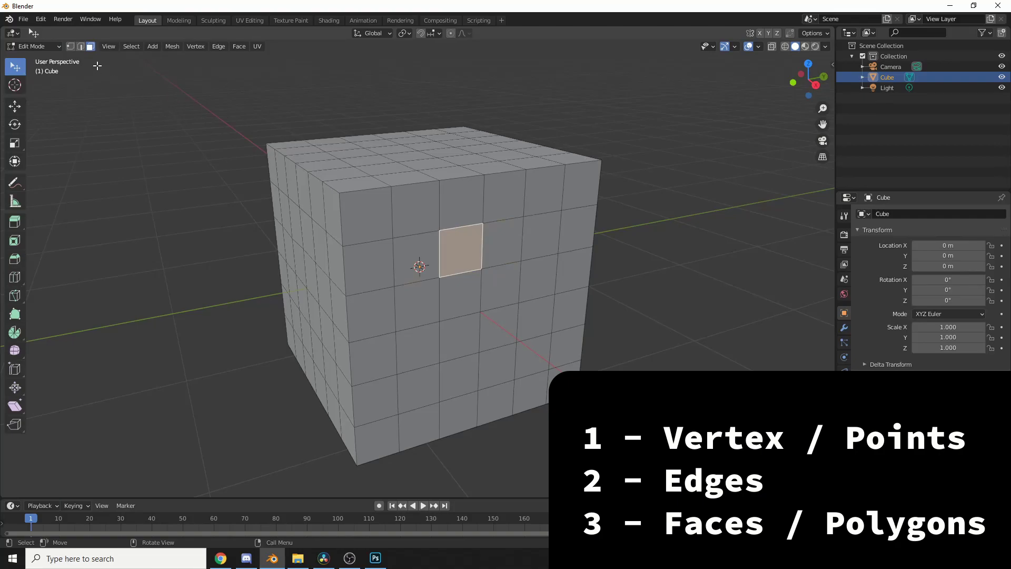
key("1")
key("2")
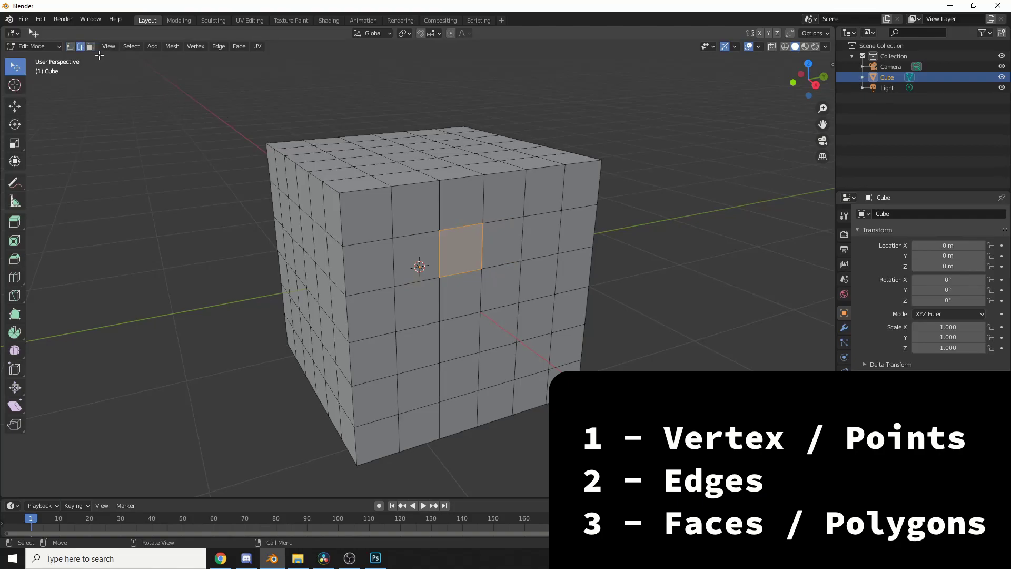
key("3")
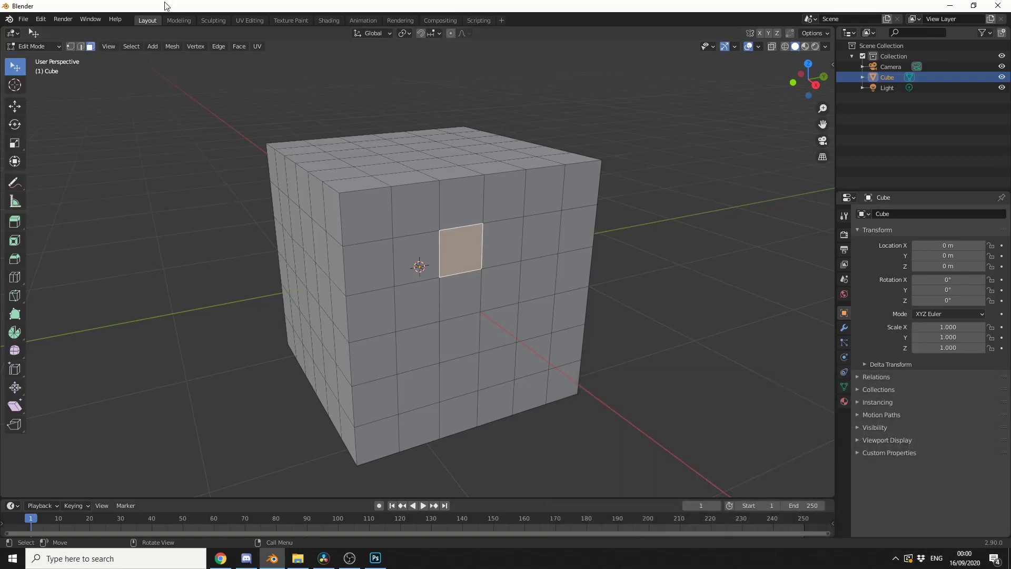
Switch to Select Lasso and lasso an irregular group of faces on the cube's front side
left_click(14, 68)
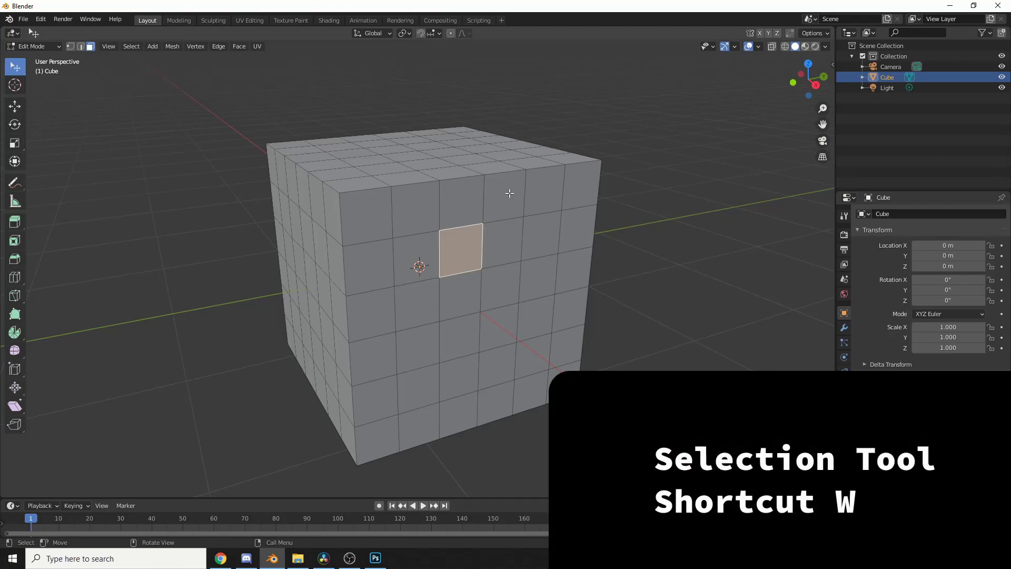
key("w")
key("w")
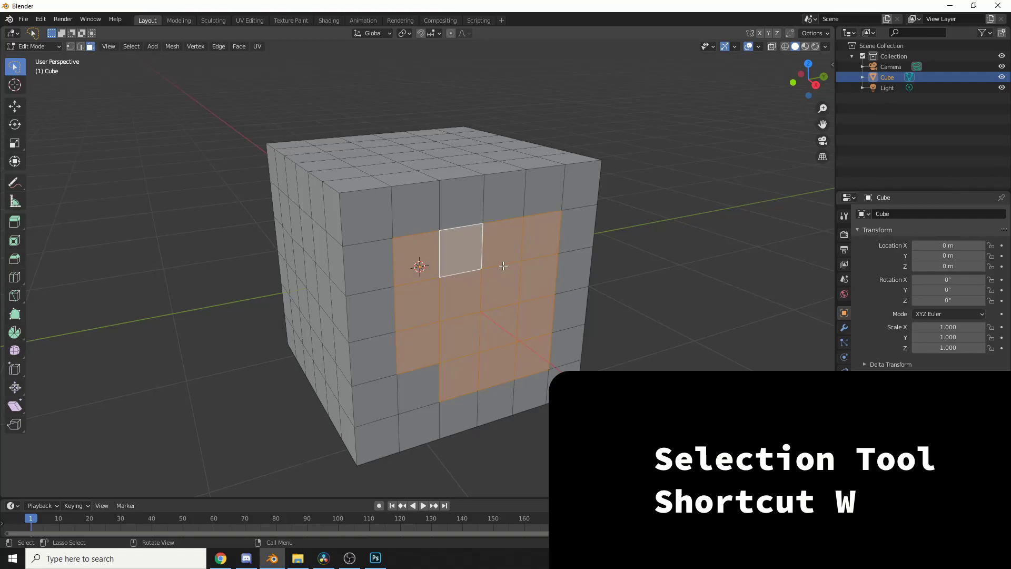
mouse_move(496, 258)
left_mouse_down()
mouse_move(463, 358)
mouse_move(526, 327)
left_mouse_up()
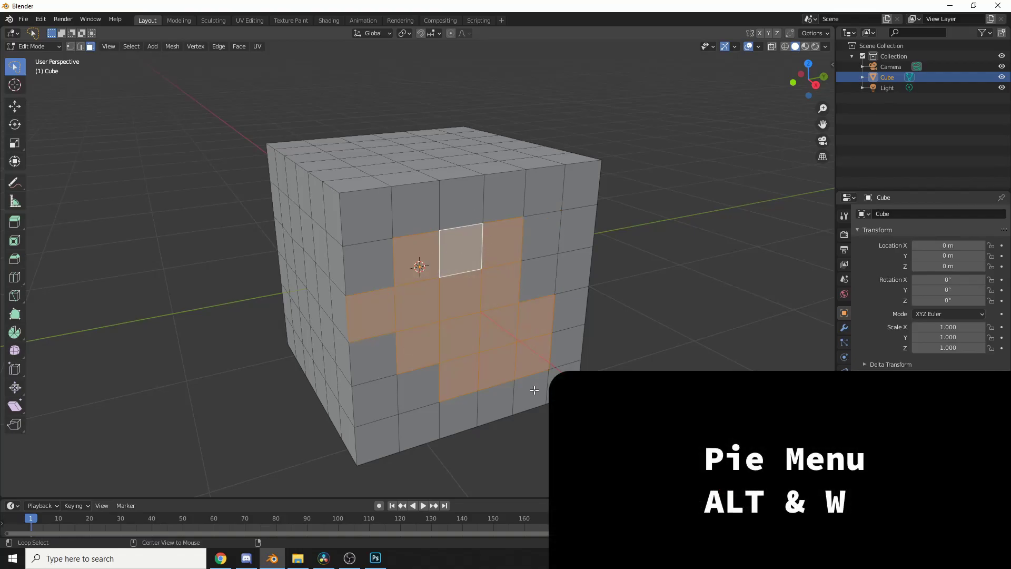
Choose Select Circle from the selection pie menu, paint over the front faces, and clear the selection
key("alt+w")
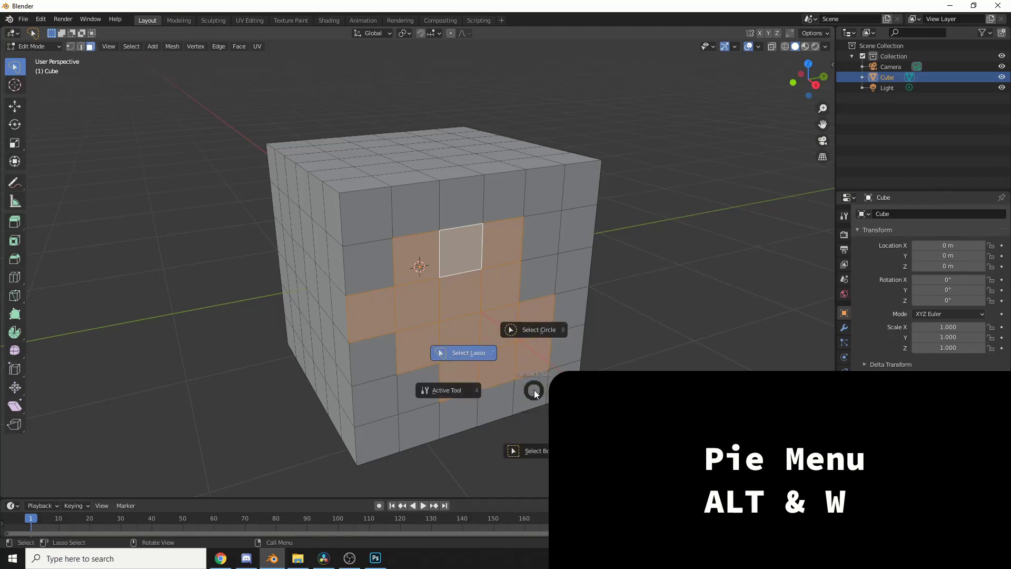
left_click(533, 330)
mouse_move(519, 248)
left_mouse_down()
mouse_move(398, 237)
mouse_move(441, 290)
left_mouse_up()
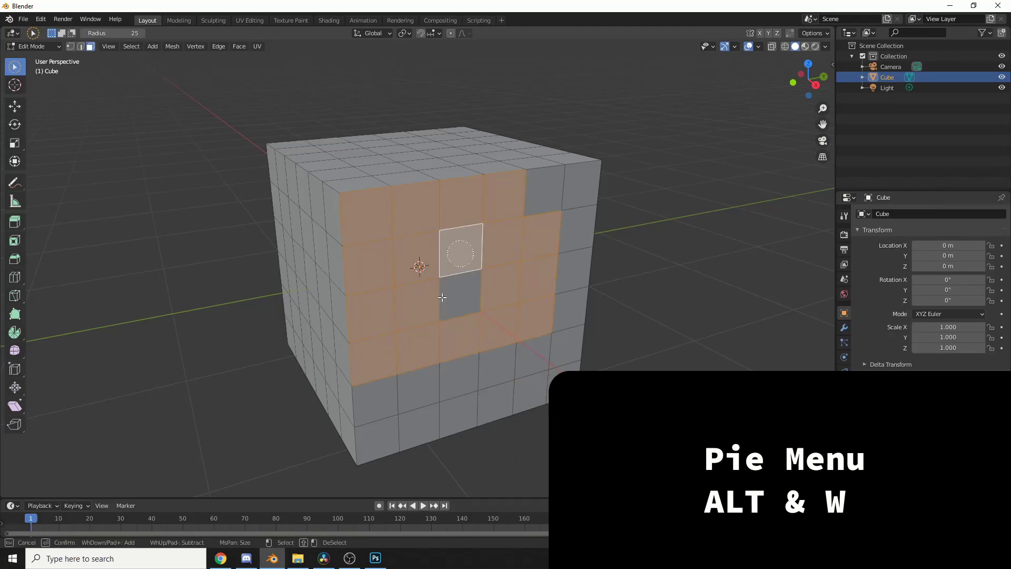
left_click(730, 288)
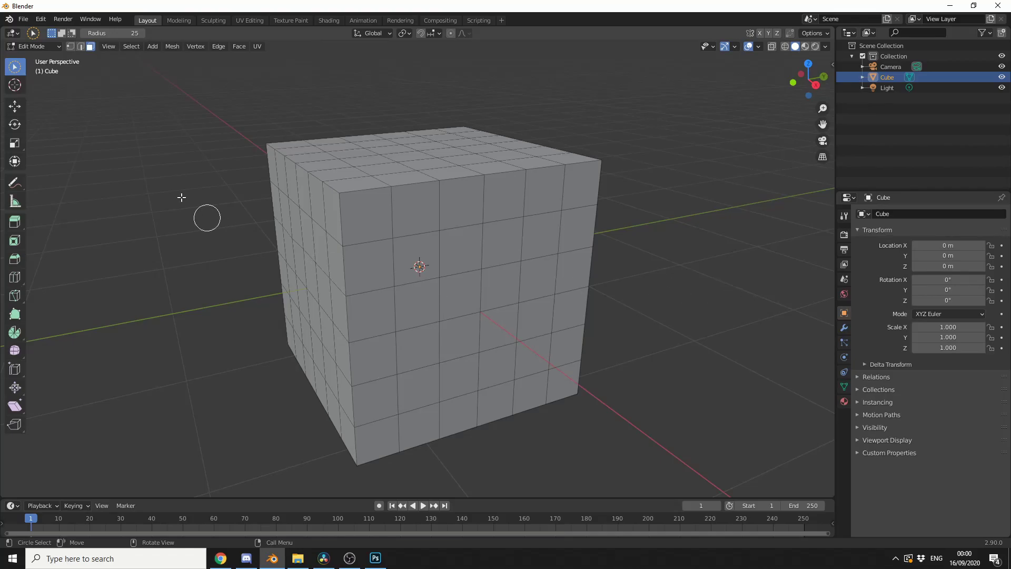
Return to the basic selection tool and build a seven-face selection: a three-by-two block on the front plus the face above its corner
left_click(22, 74)
left_click(81, 73)
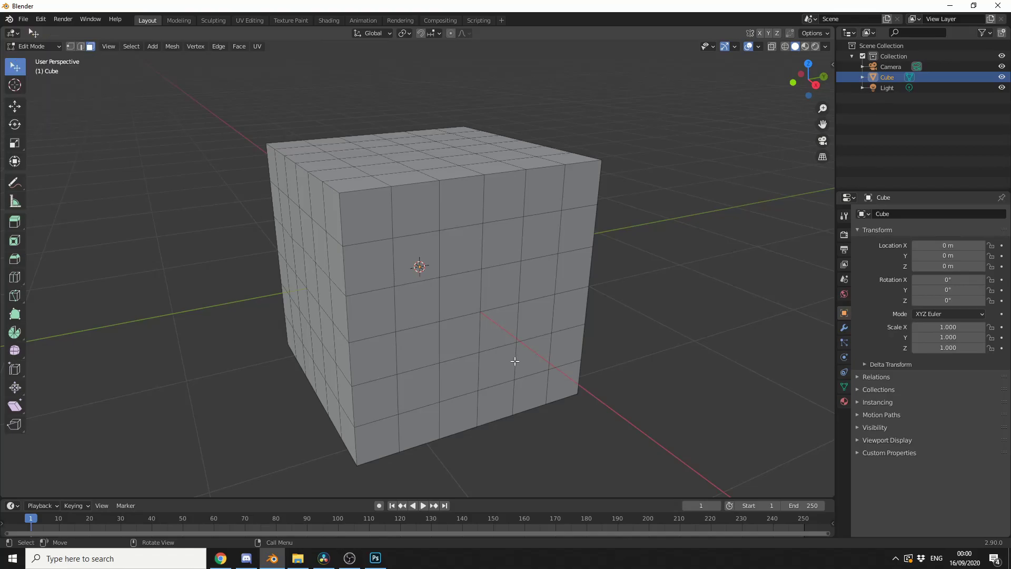
scroll(488, 296, "up", 1)
left_click(489, 295)
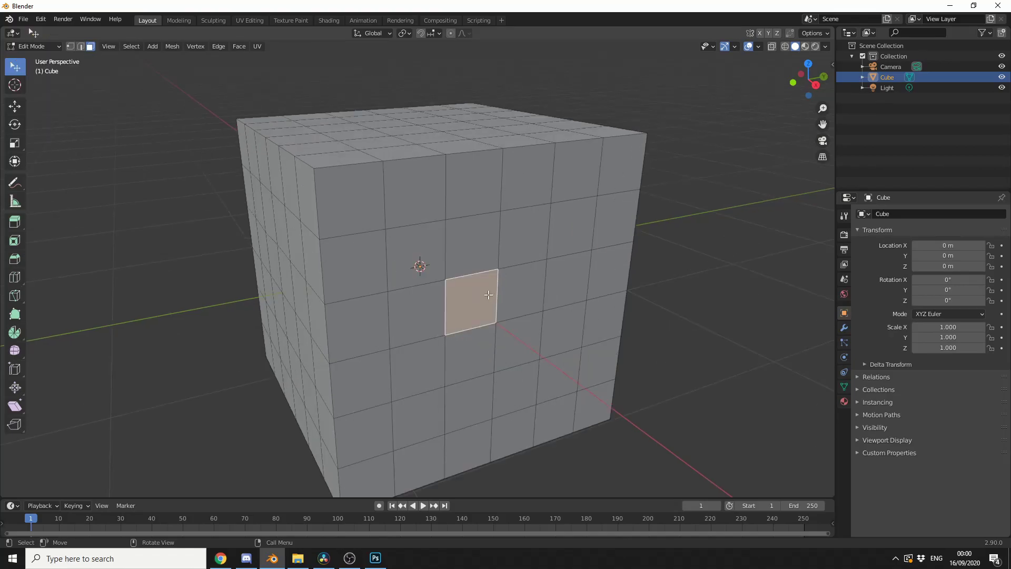
left_click(537, 286, "shift")
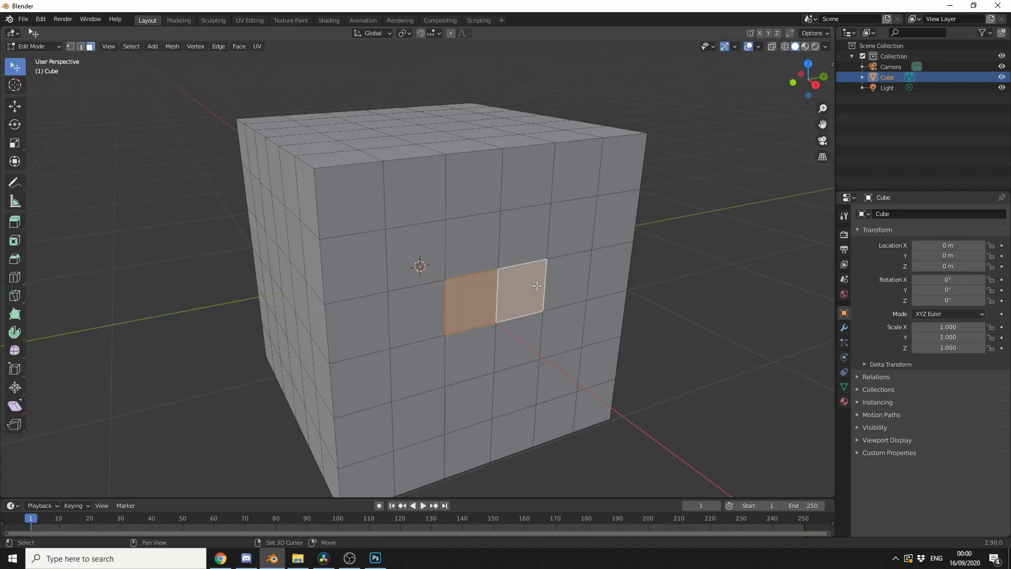
left_click(530, 350, "shift")
left_click(480, 353, "shift")
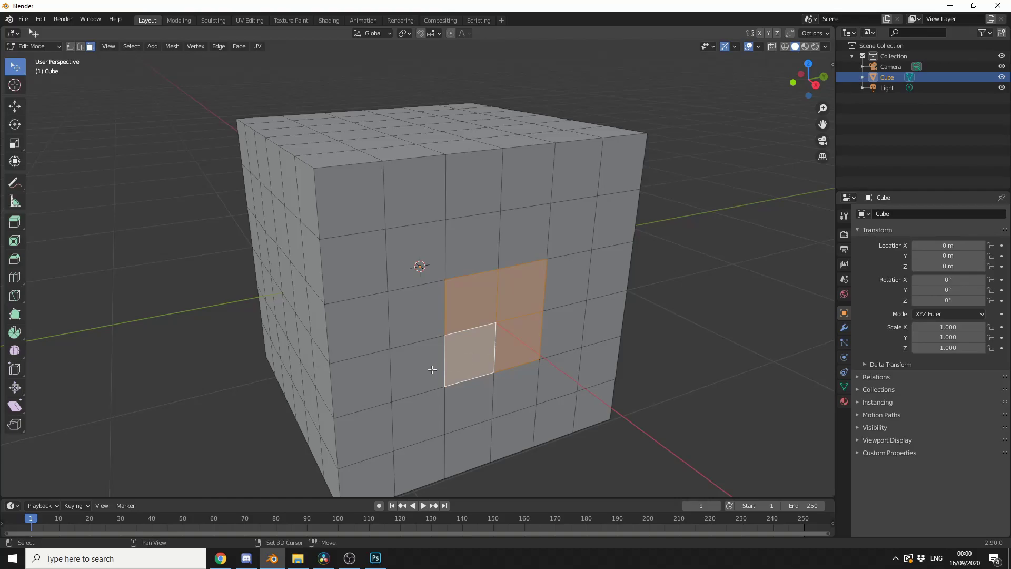
left_click(428, 368, "shift")
left_click(424, 327, "shift")
left_click(422, 254, "shift")
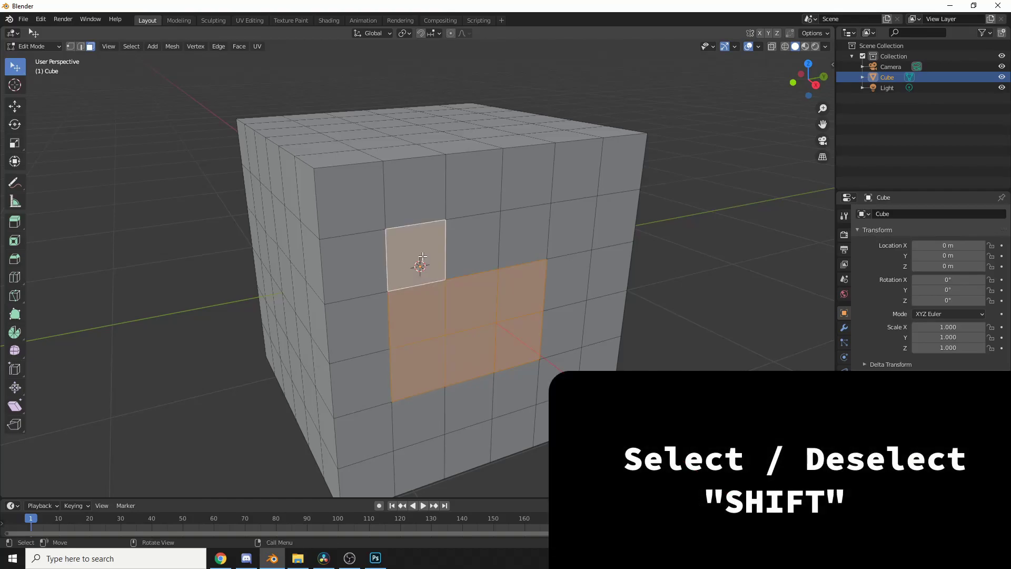
Deselect all seven selected front faces one by one
double_click(519, 292, "shift")
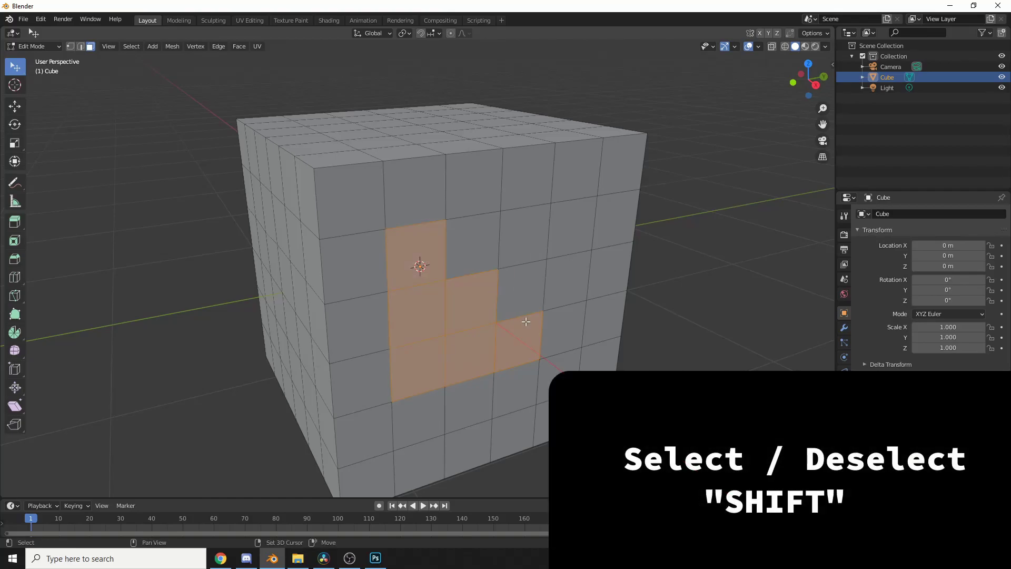
double_click(526, 330, "shift")
double_click(484, 348, "shift")
double_click(482, 305, "shift")
double_click(435, 365, "shift")
double_click(431, 324, "shift")
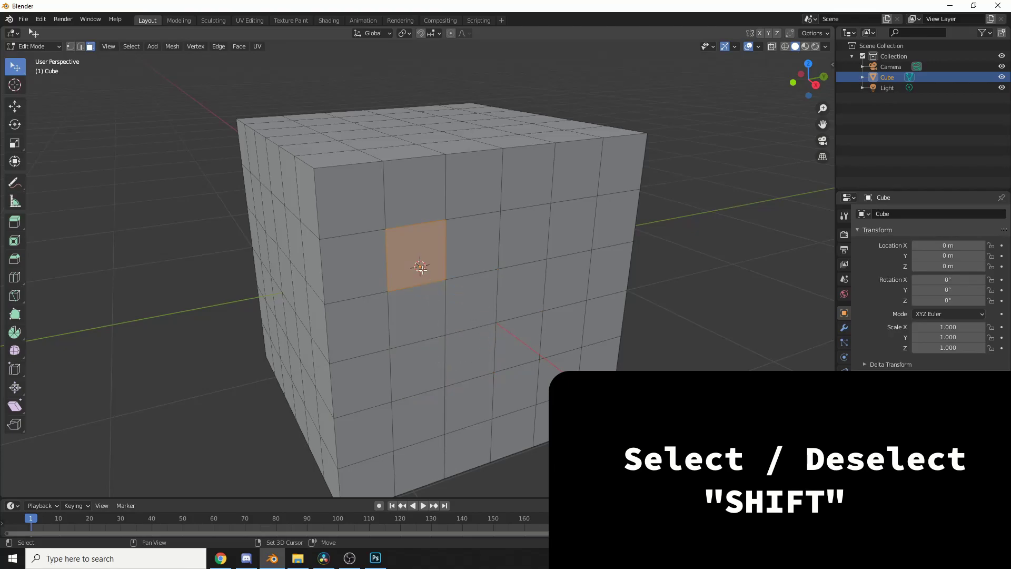
double_click(417, 251, "shift")
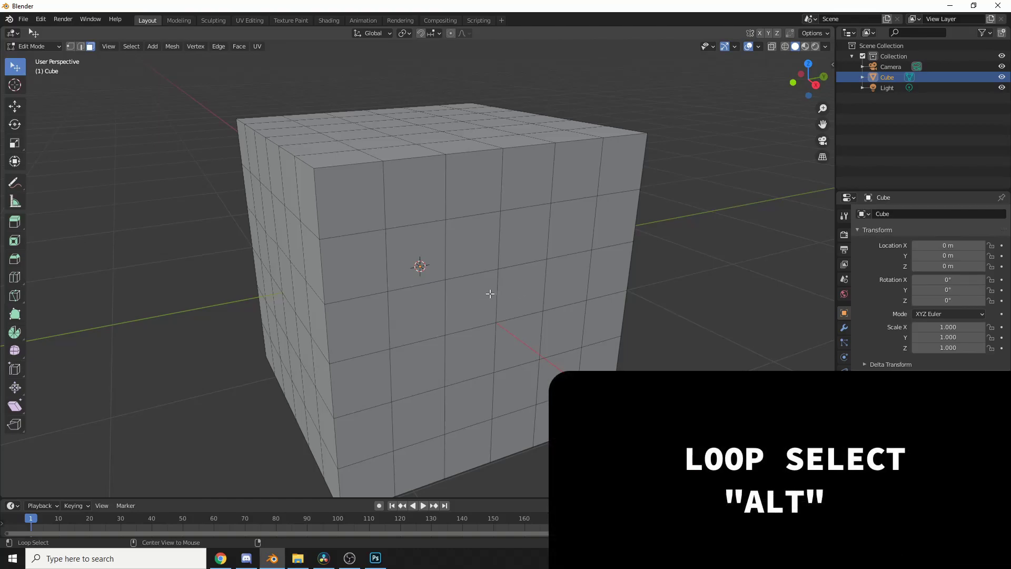
Loop-select the horizontal row of faces running around the middle of the cube
left_click(491, 293, "alt")
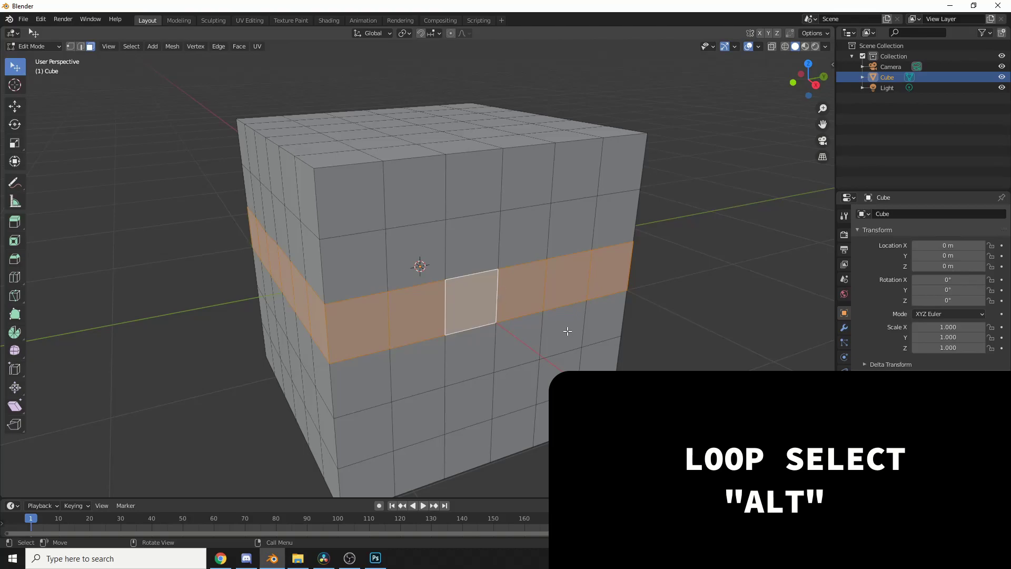
key("KP_3")
scroll(542, 310, "up", 4)
middle_click_drag(548, 307, 560, 305)
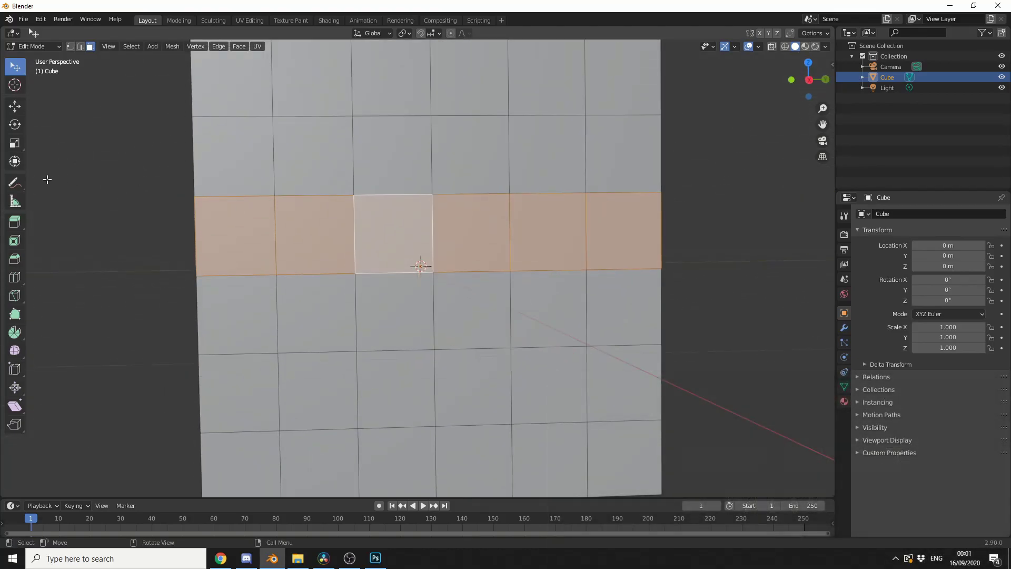
Annotate a small freehand rectangle inside the active face of the loop, and return to the selection tool
left_click_drag(14, 183, 63, 188)
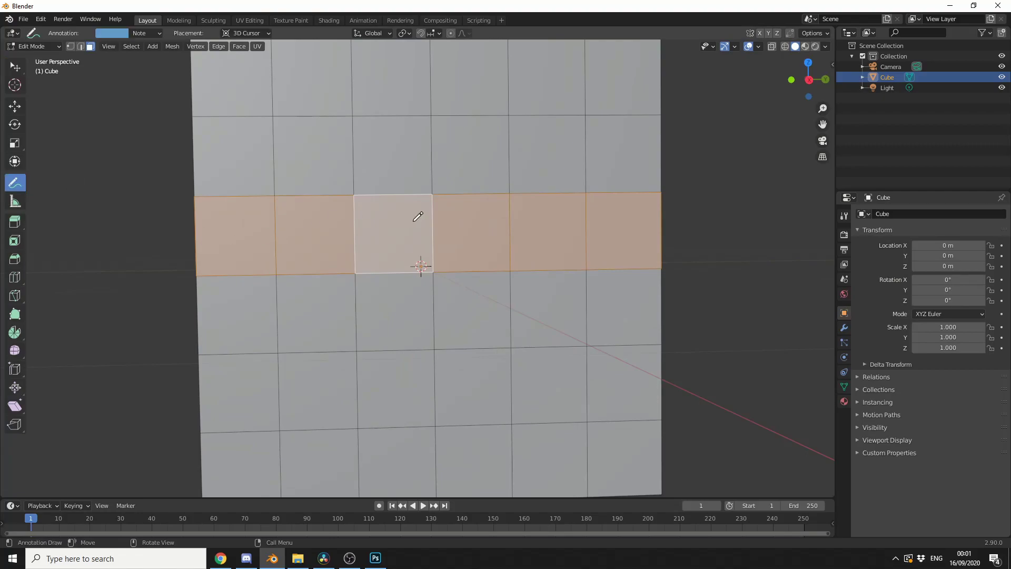
scroll(411, 219, "up", 3)
mouse_move(354, 180)
left_mouse_down()
mouse_move(387, 180)
mouse_move(411, 227)
mouse_move(341, 235)
mouse_move(336, 179)
mouse_move(357, 179)
left_mouse_up()
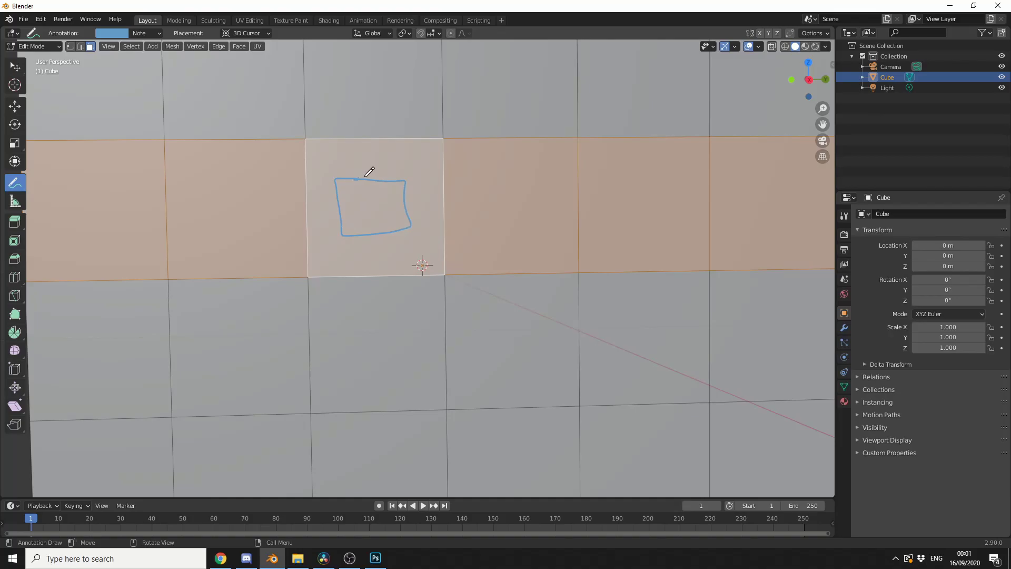
key("w")
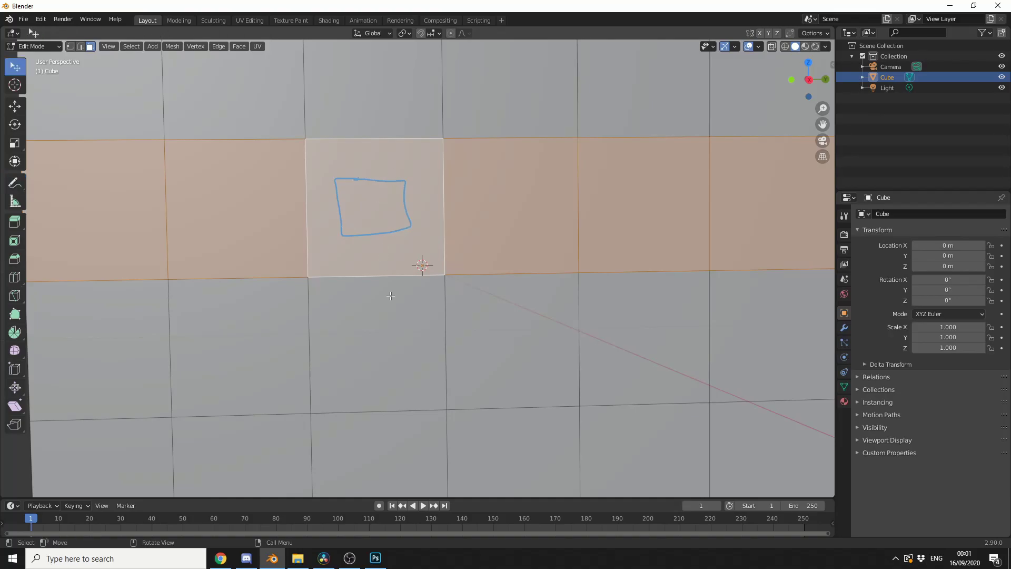
Alternate loop selection between the vertical and horizontal face loops through the annotated face, using its different edges
left_click(373, 157, "alt")
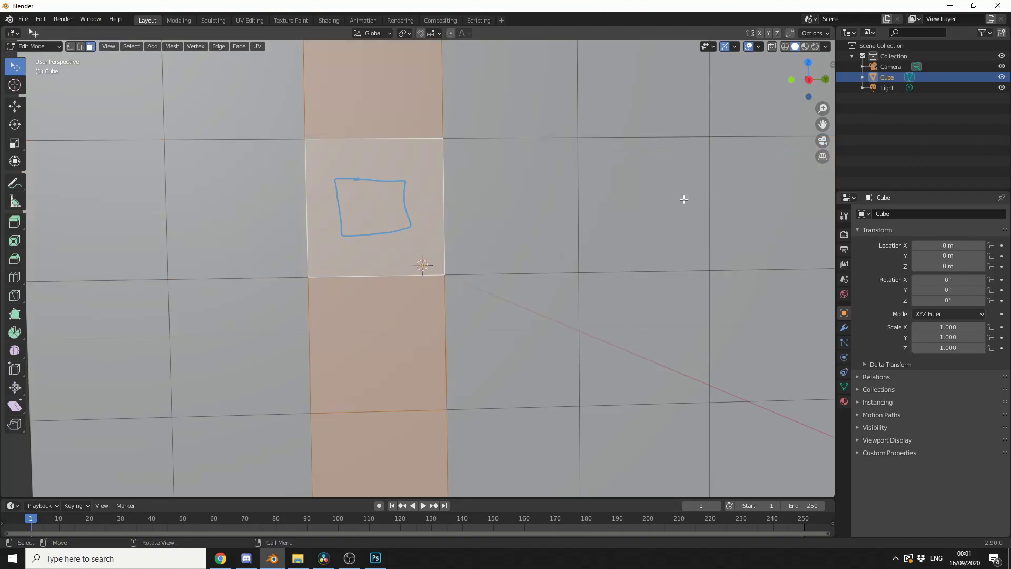
left_click(432, 192, "alt")
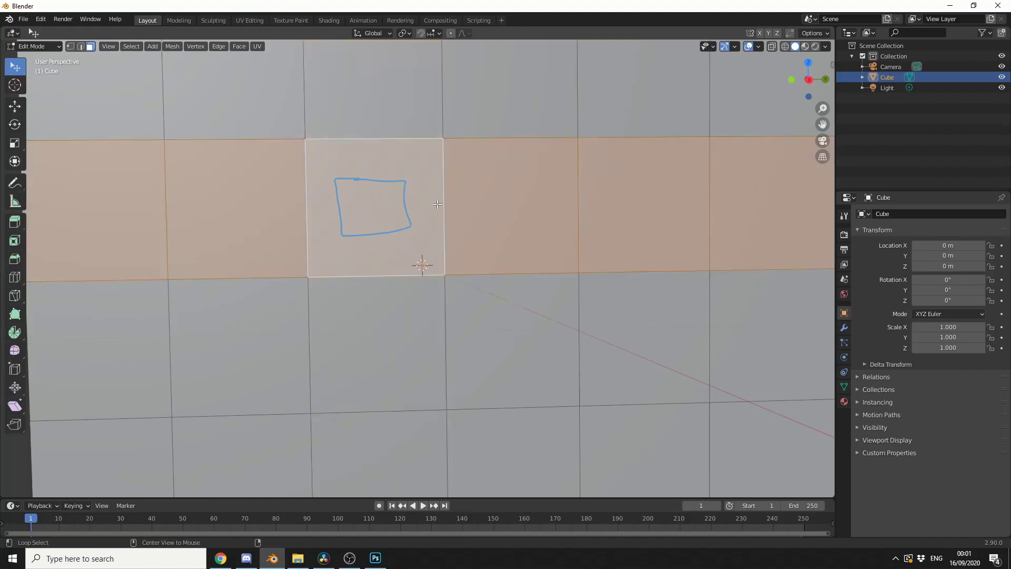
left_click(386, 259, "alt")
left_click(437, 247, "alt")
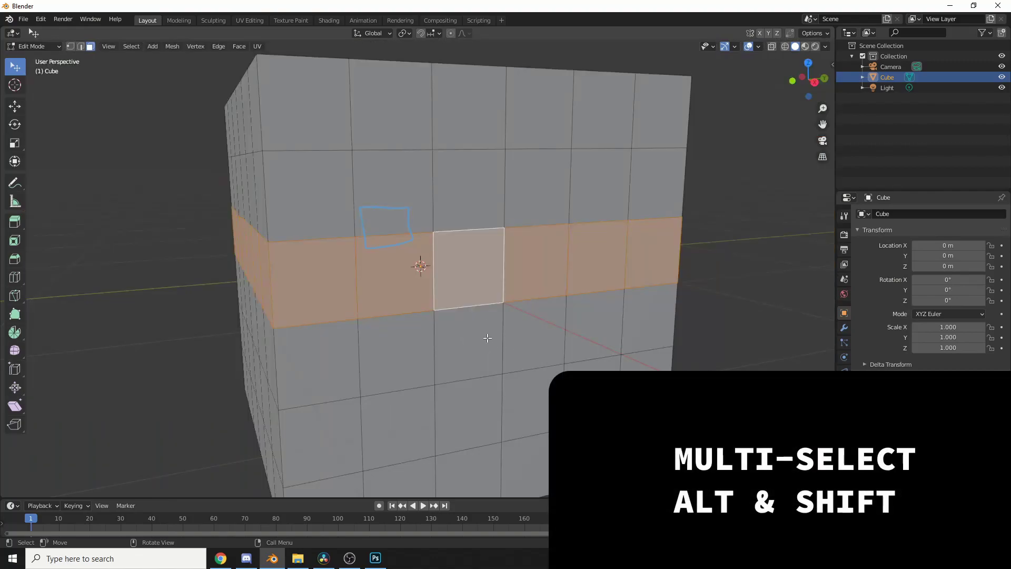
Add the two horizontal face loops below and the one above to the selected loop
left_click(495, 322, "alt+shift")
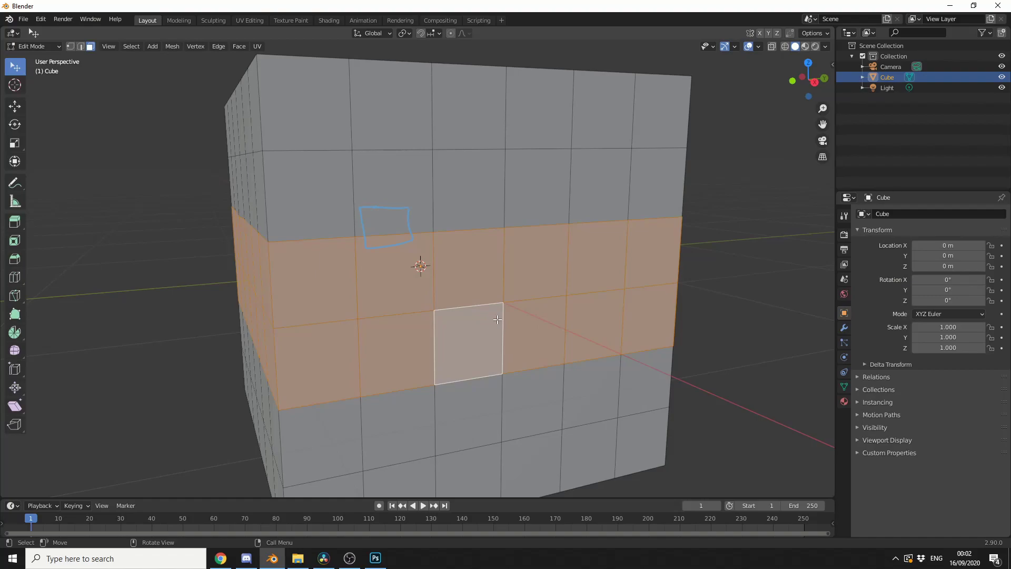
middle_click_drag(521, 308, 523, 308)
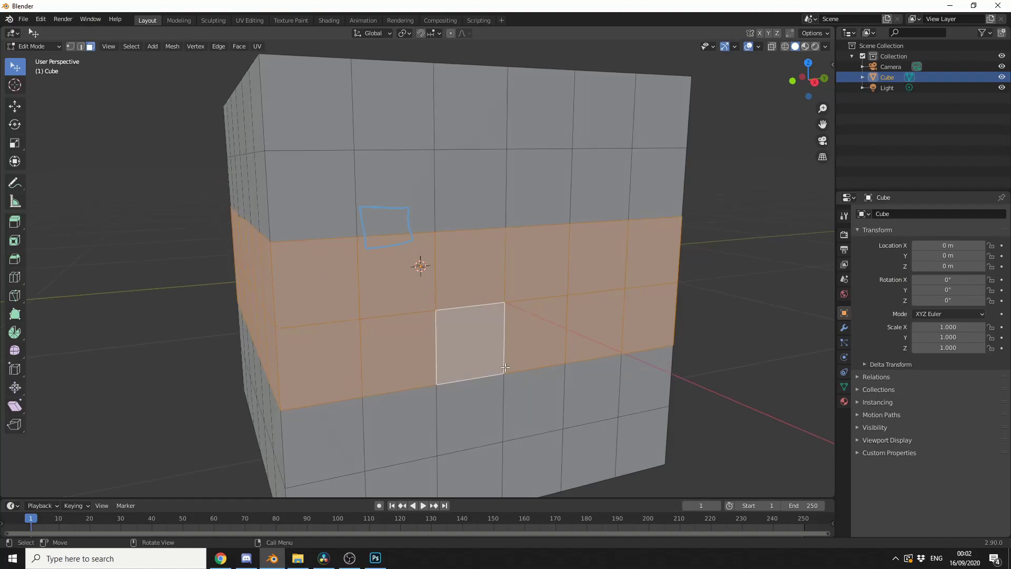
left_click(496, 408, "alt+shift")
left_click(489, 187, "alt+shift")
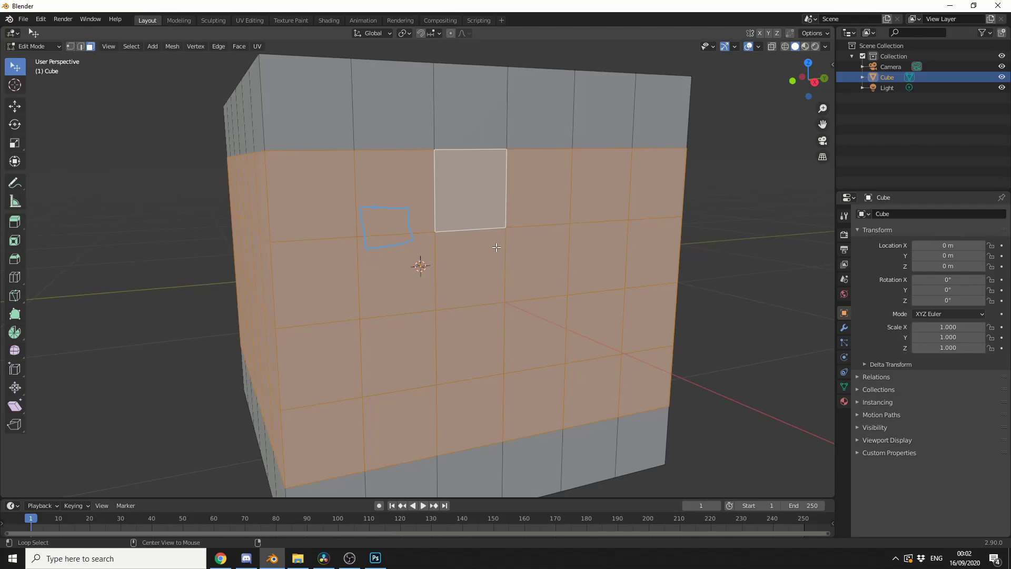
Reduce the selection to the single central front face and remove the rectangle annotation with Annotate Eraser
left_click(497, 248, "shift")
left_click(557, 319)
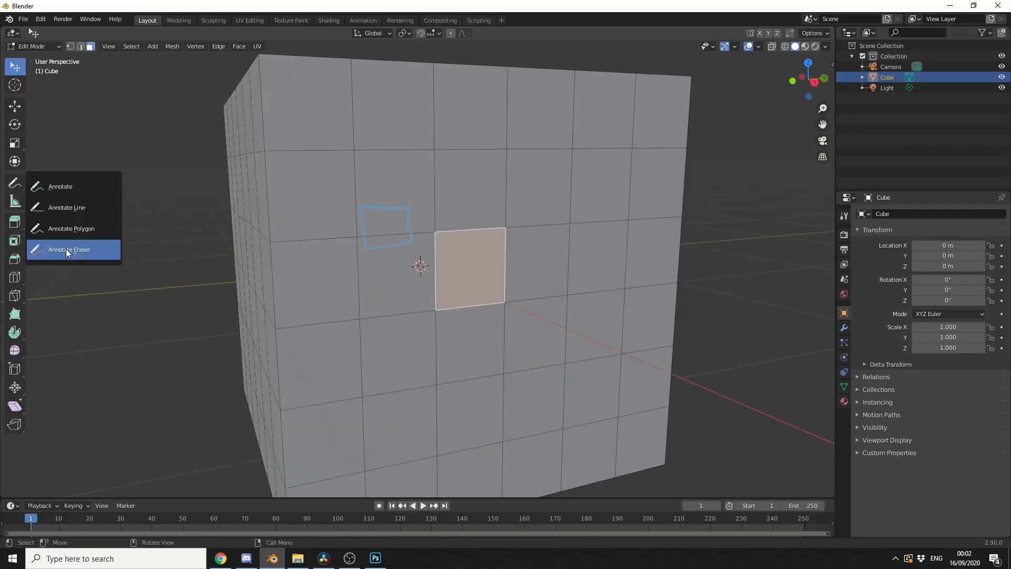
left_click(65, 248)
mouse_move(406, 221)
left_mouse_down()
mouse_move(354, 216)
mouse_move(411, 226)
mouse_move(367, 230)
left_mouse_up()
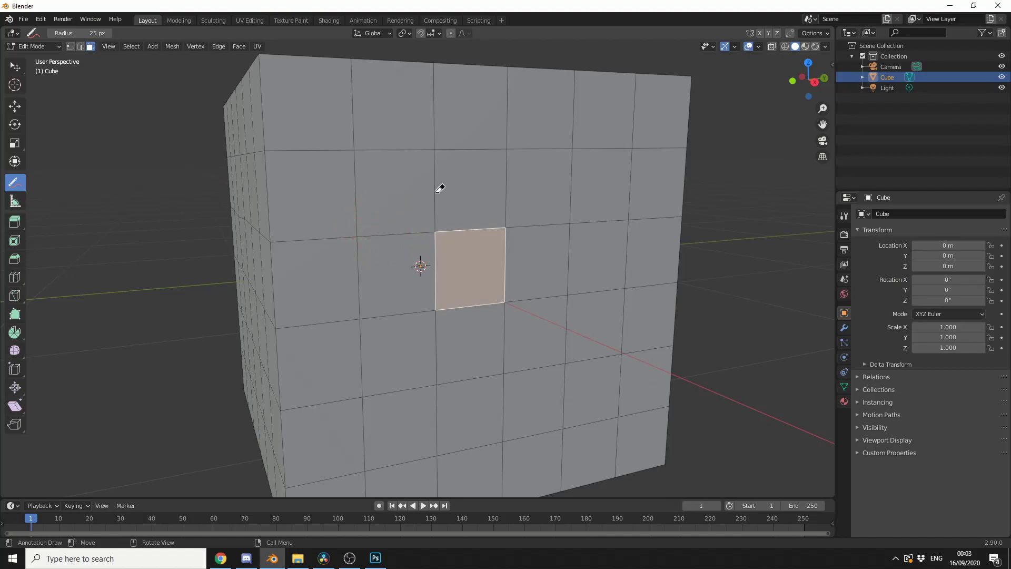
Return to the selection tool and expand the single-face selection by one step with Face Step turned off
left_click(14, 67)
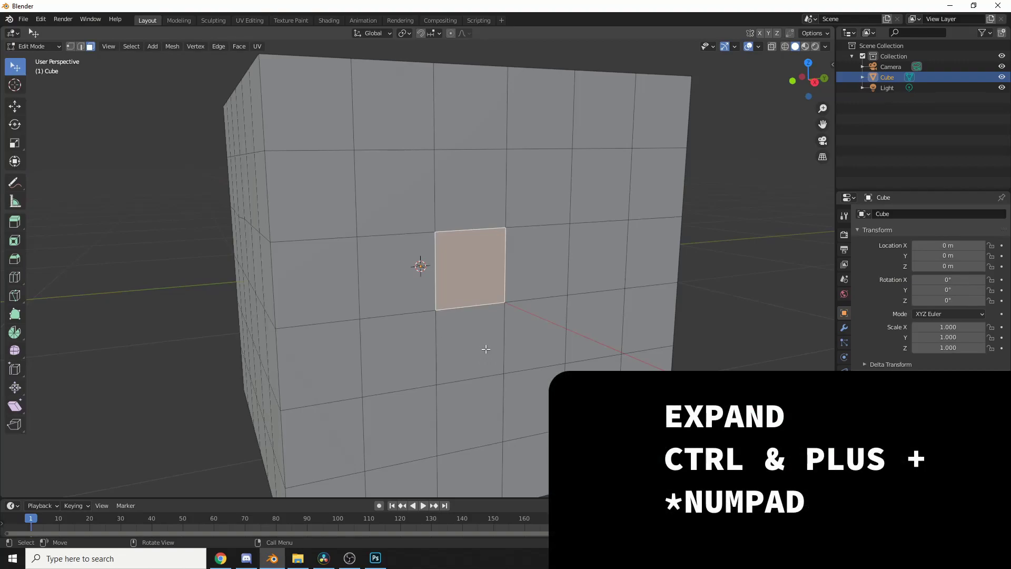
key("ctrl+KP_Add")
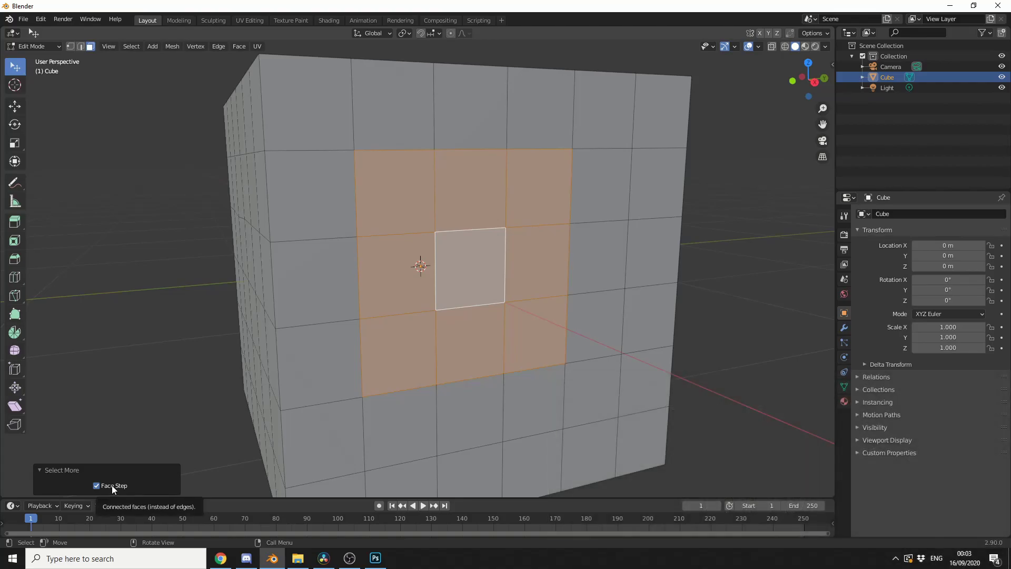
left_click(111, 485)
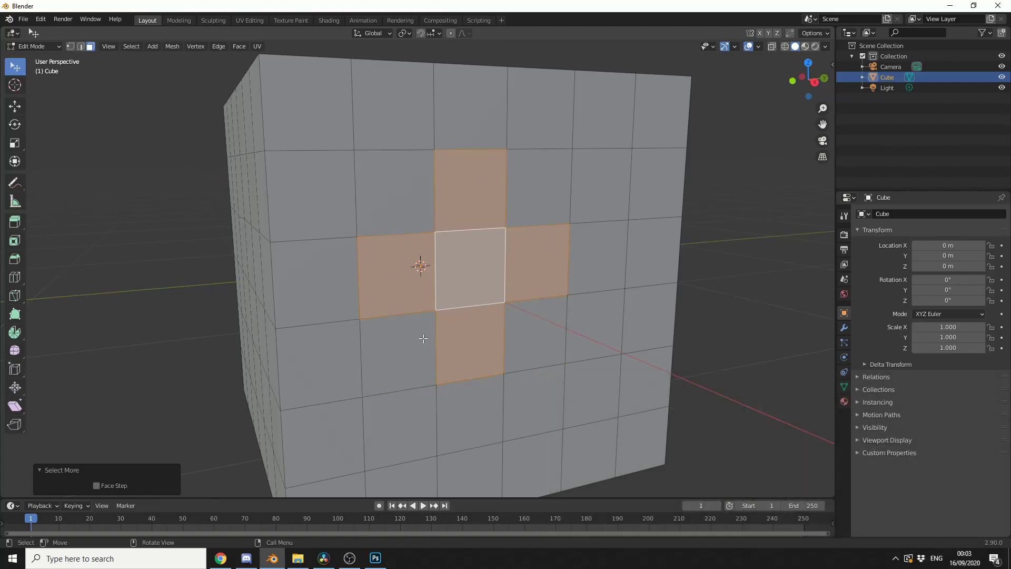
Turn on Face Step for the expanded selection, and reduce the selection to the central front face alone
left_click(124, 487)
left_click(477, 279)
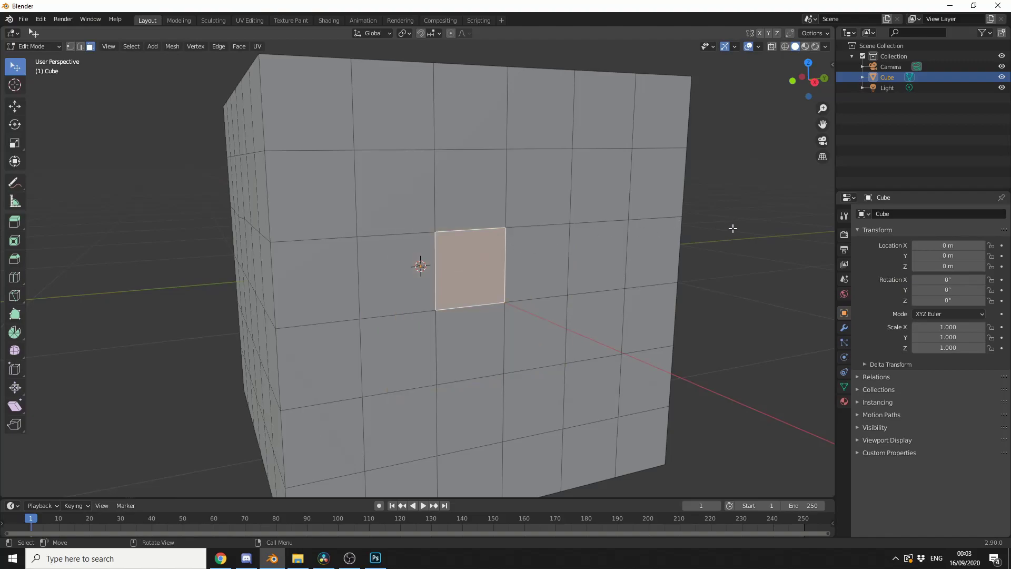
Add the adjacent face in the same row and repeatedly extend that pattern with Select Next Active around the cube's whole horizontal loop
left_click(536, 260, "shift")
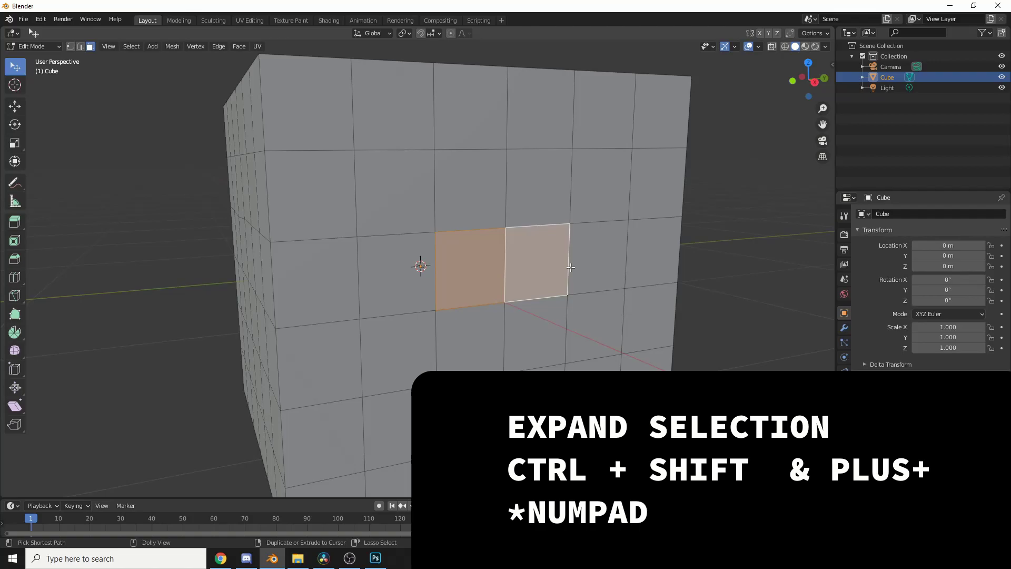
key("ctrl+shift+KP_Add")
key("ctrl+shift+KP_Add")
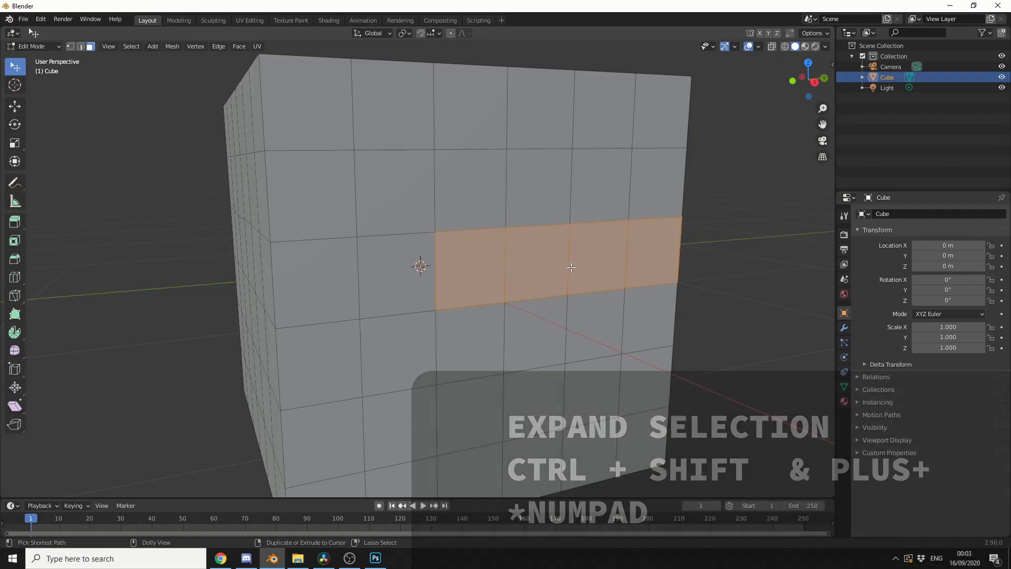
key("ctrl+shift+KP_Add")
key("ctrl+shift+KP_Add")
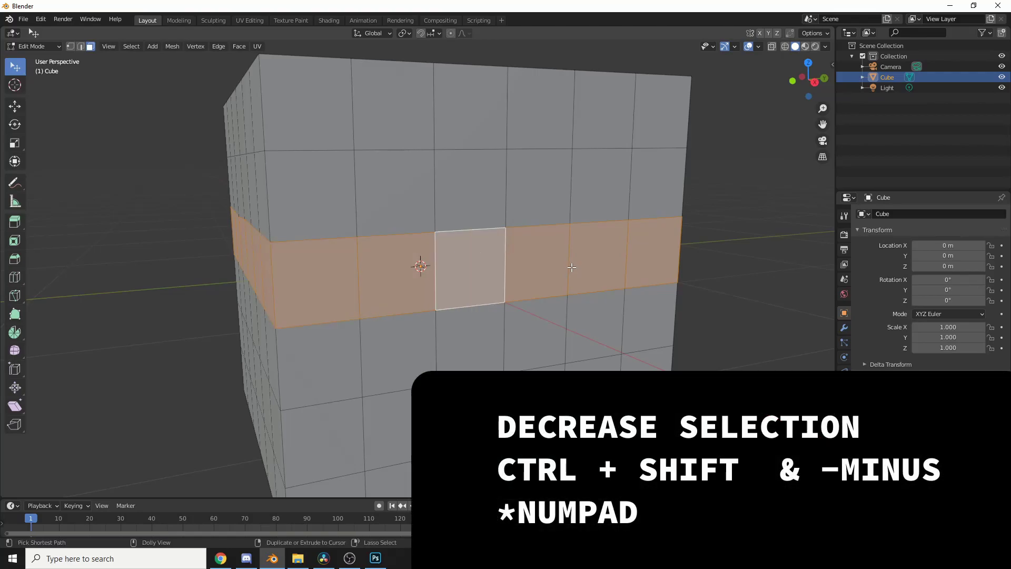
Shrink the horizontal loop selection face by face with Select Previous Active until no face is selected
key("ctrl+shift+KP_Subtract")
key("ctrl+shift+KP_Subtract")
key("ctrl+shift+KP_Subtract")
key("ctrl+shift+KP_Subtract")
key("ctrl+shift+KP_Subtract")
key("ctrl+shift+KP_Subtract")
key("ctrl+shift+KP_Subtract")
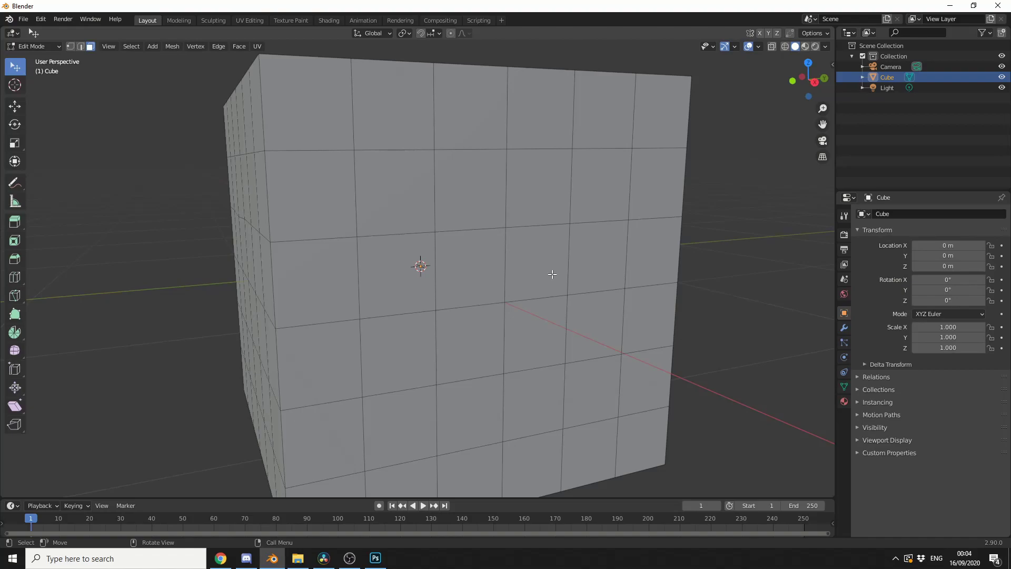
Select the central front face, invert the selection to all other faces, and invert it back
left_click(477, 265)
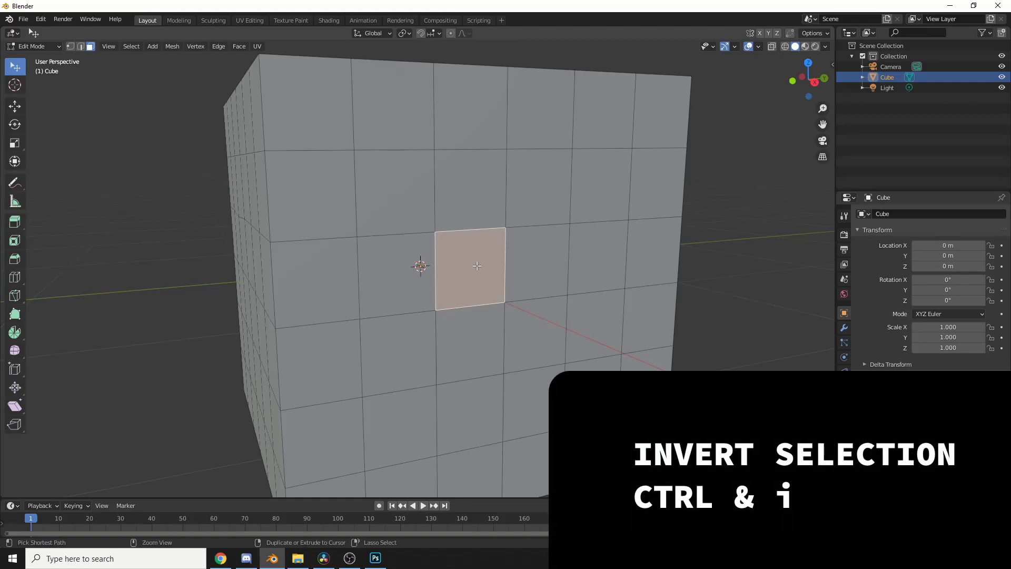
key("ctrl+i")
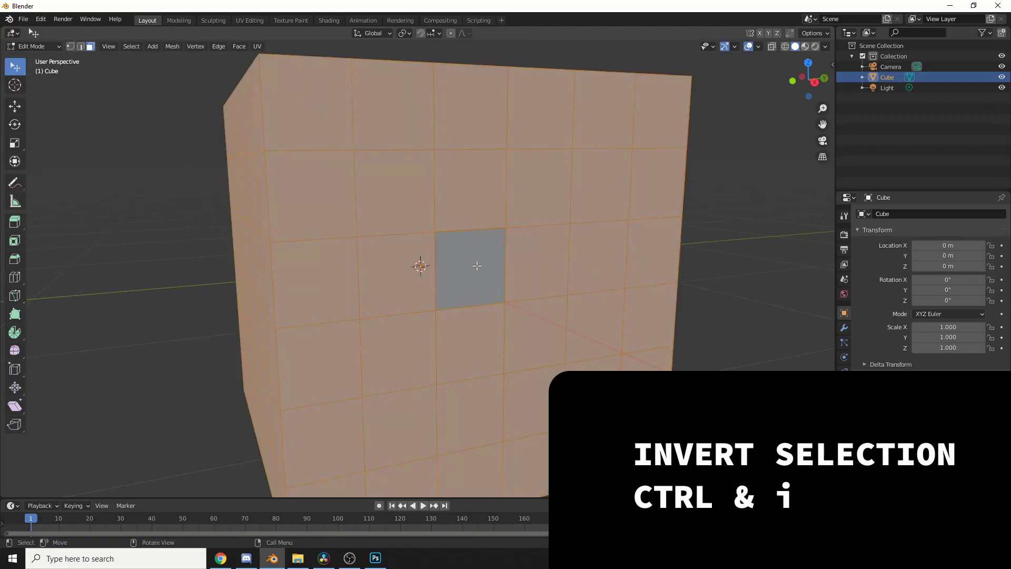
key("ctrl+i")
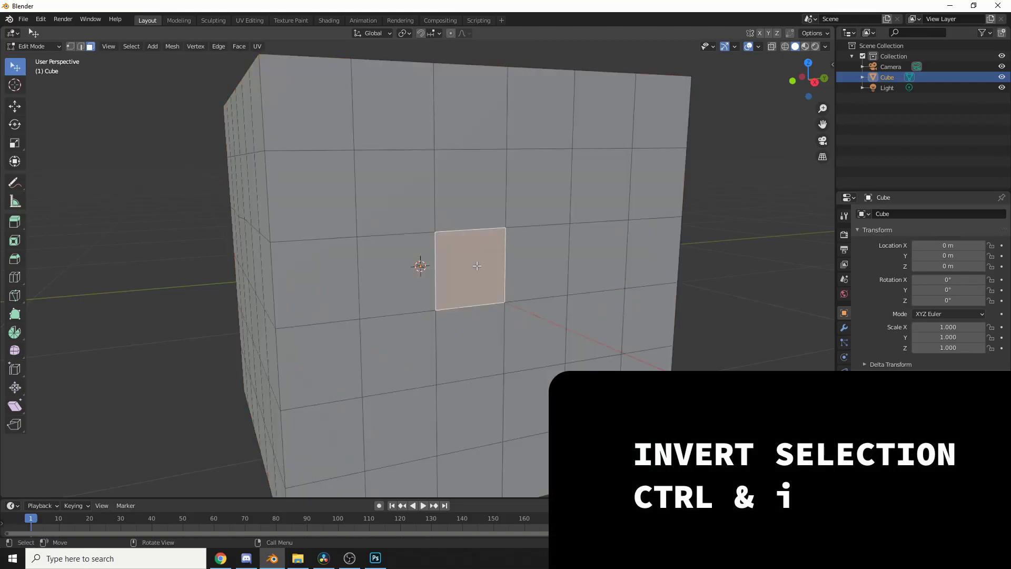